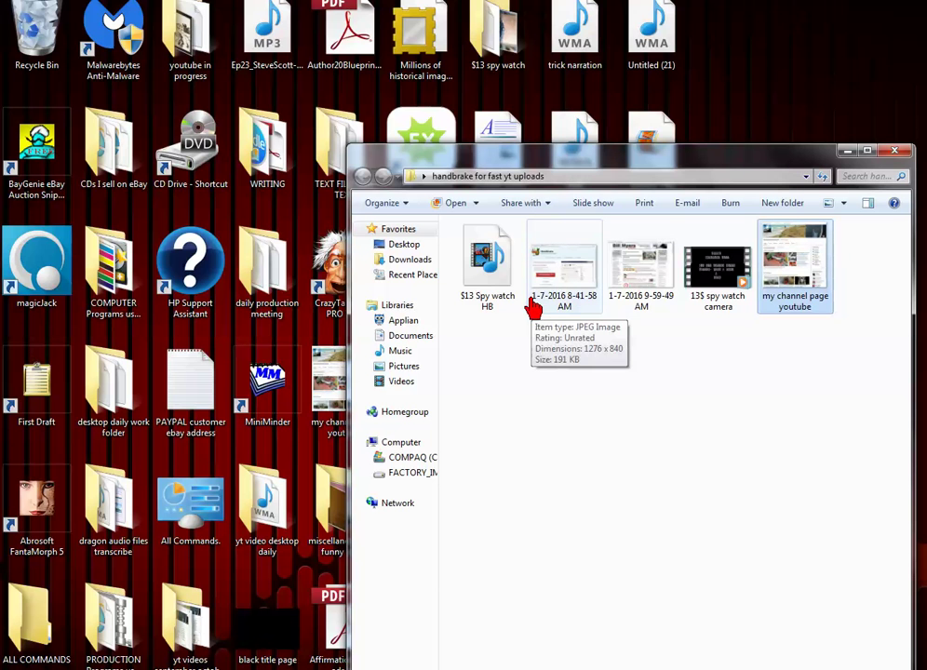
double_click(658, 282)
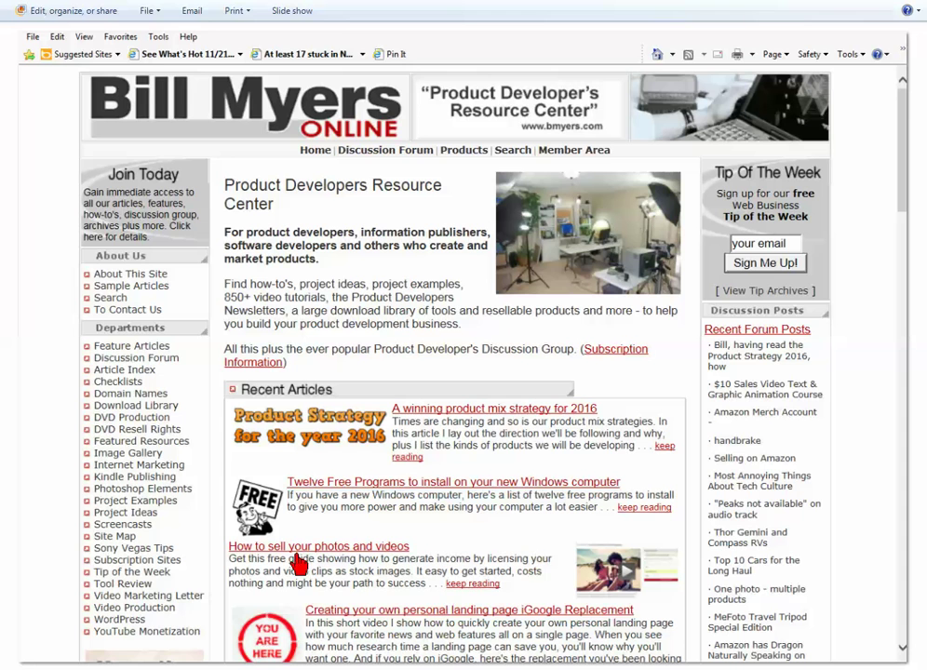
key("alt+F4")
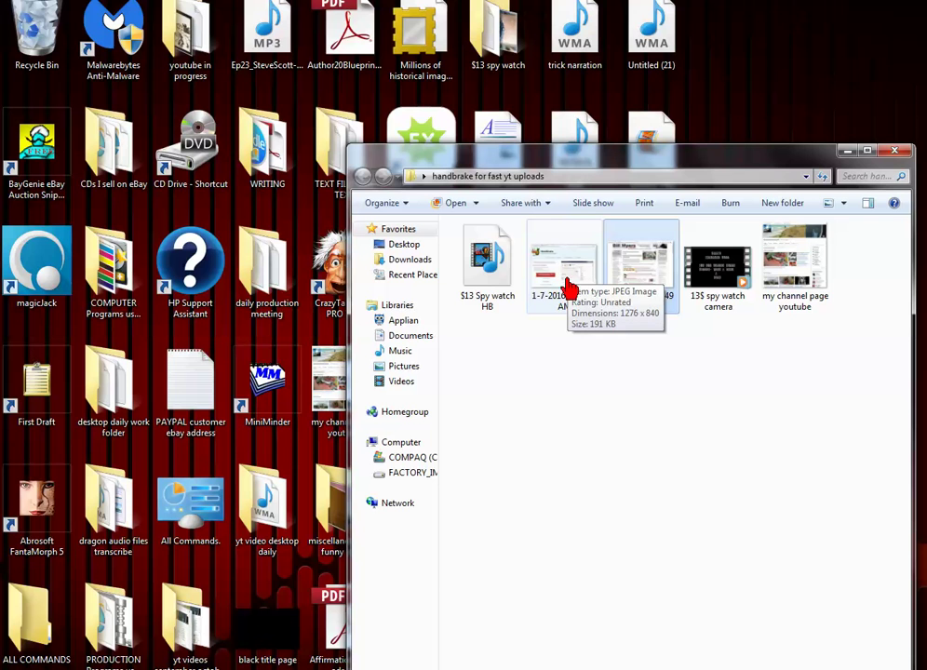
double_click(712, 276)
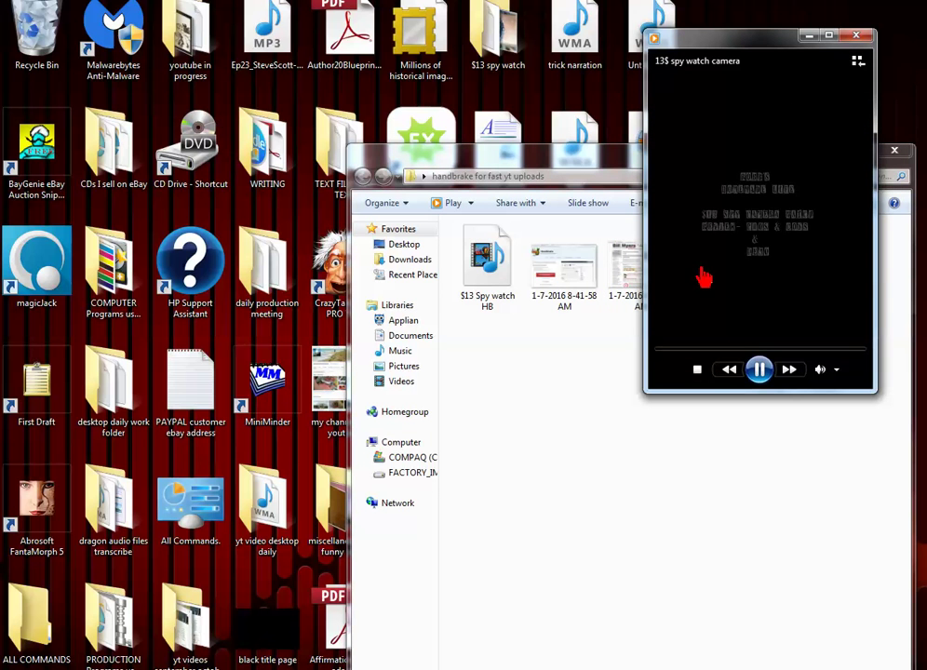
left_click(856, 36)
Check the file size of the original 13$ spy watch camera video in its properties
right_click(713, 277)
left_click(750, 578)
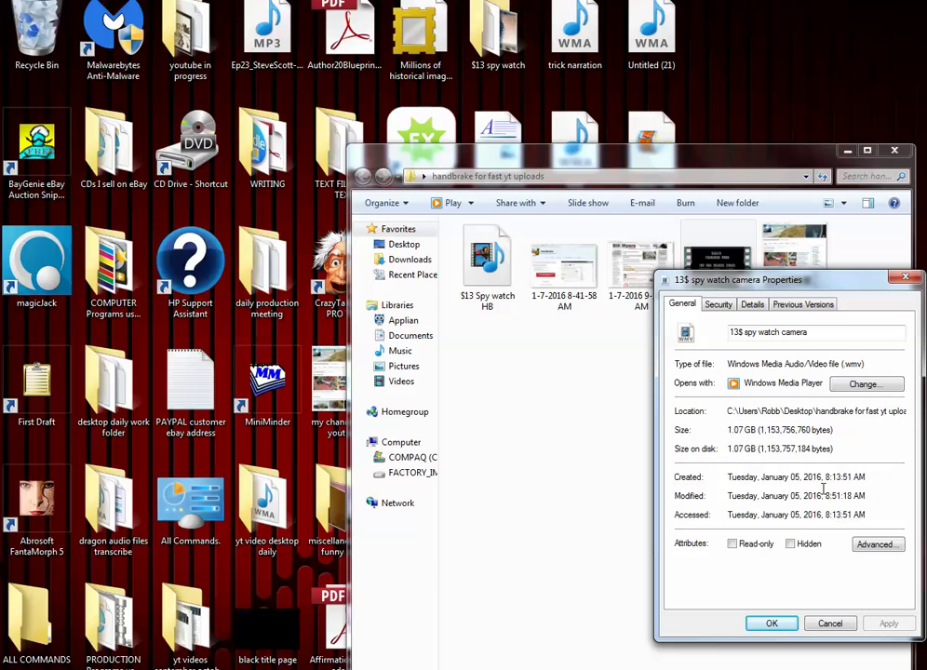
left_click(906, 279)
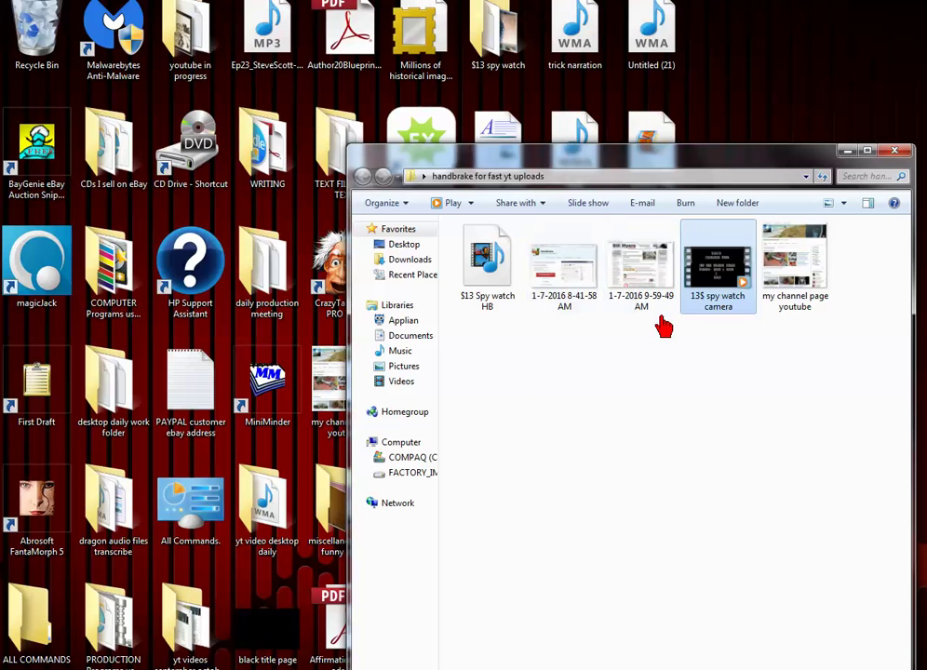
Check the file size of the $13 Spy watch HB video in its properties
left_click(487, 261)
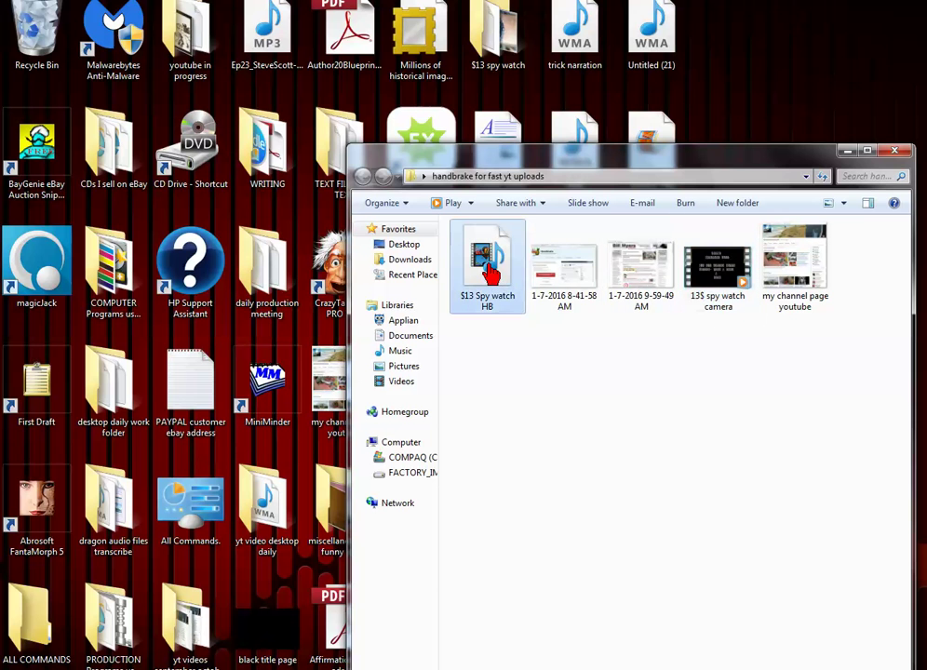
right_click(488, 265)
left_click(546, 574)
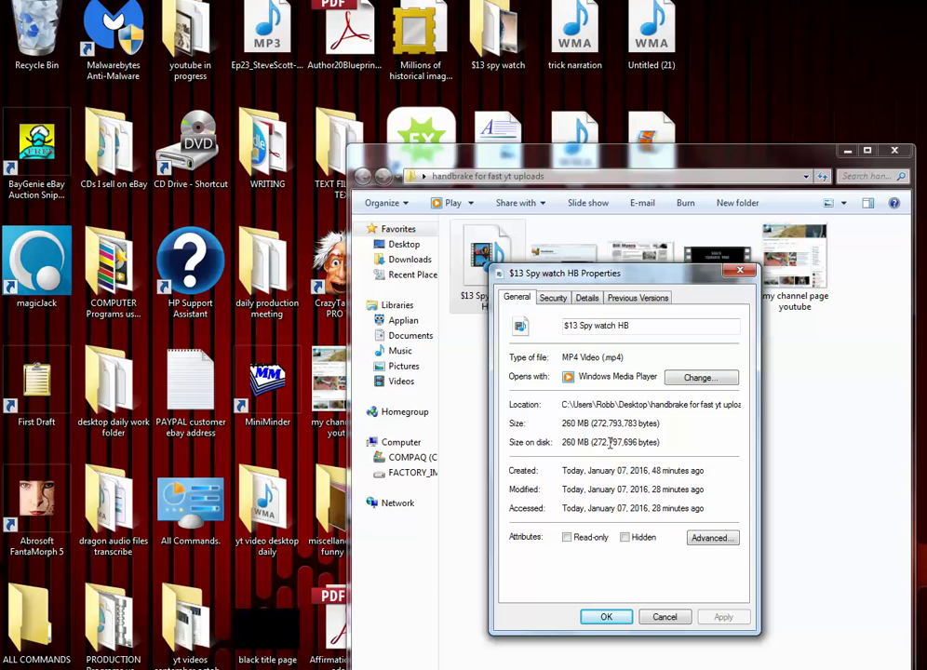
left_click(741, 272)
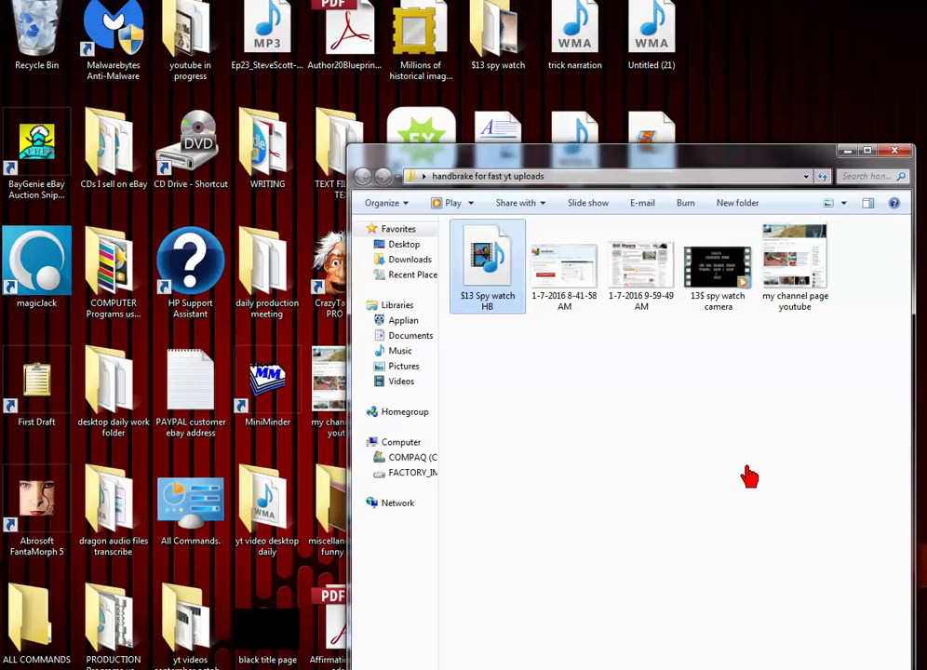
left_click(565, 278)
double_click(565, 277)
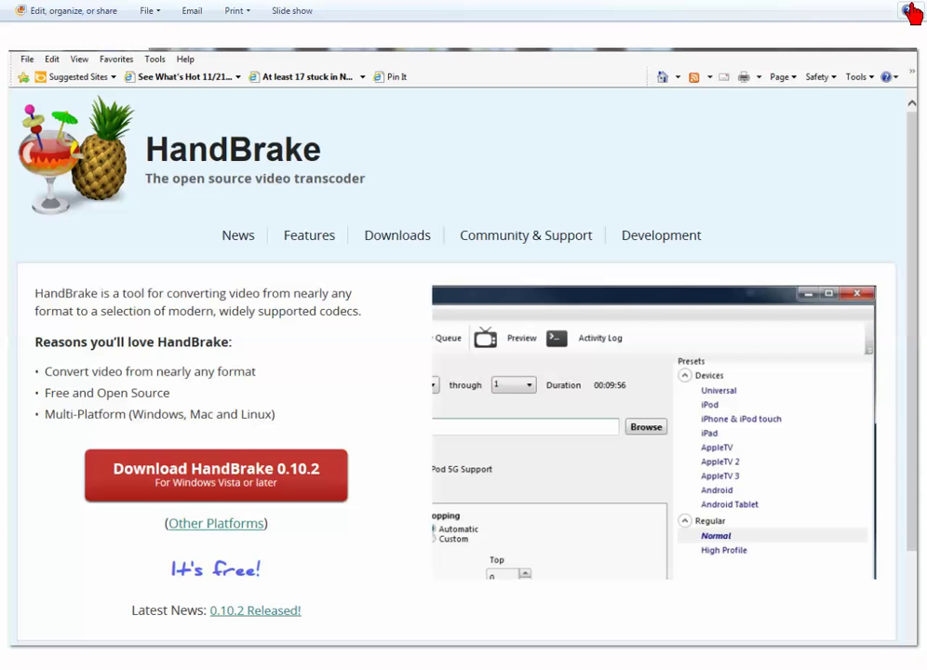
key("alt+F4")
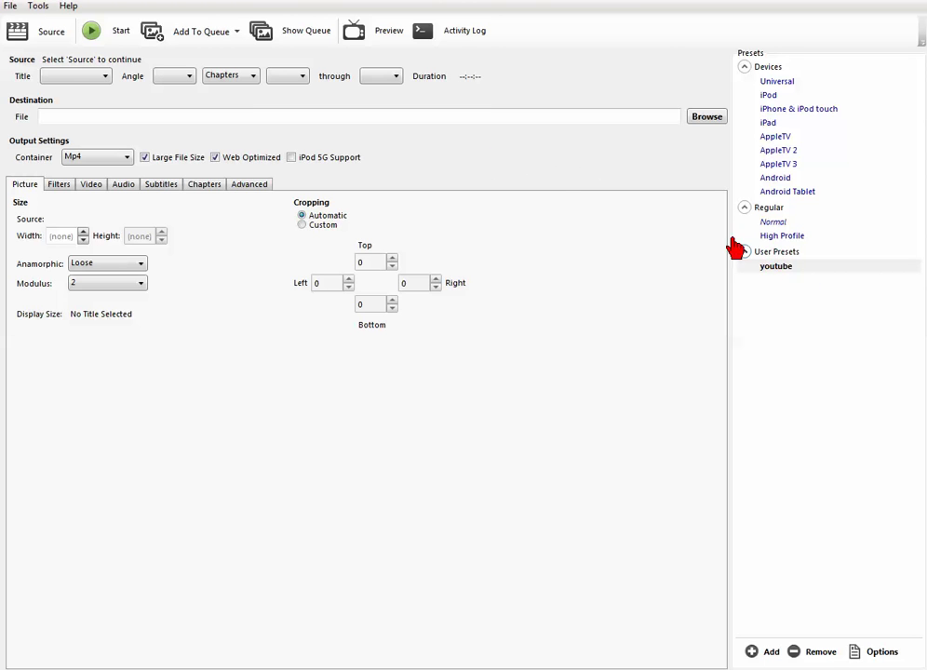
In HandBrake, open the 13$ spy watch camera video from the handbrake for fast yt uploads folder as the source
left_click(29, 34)
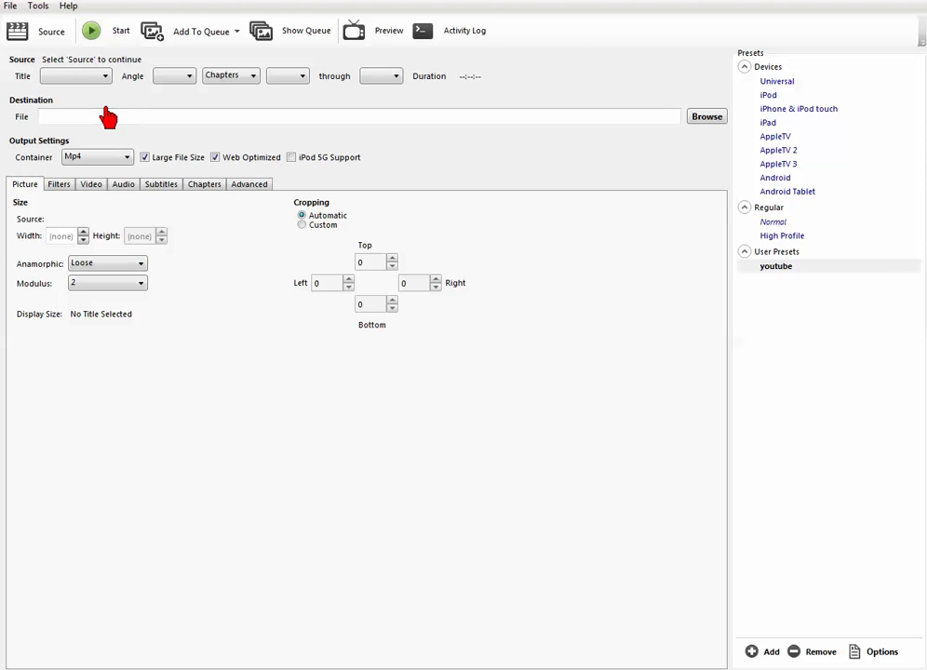
left_click(53, 36)
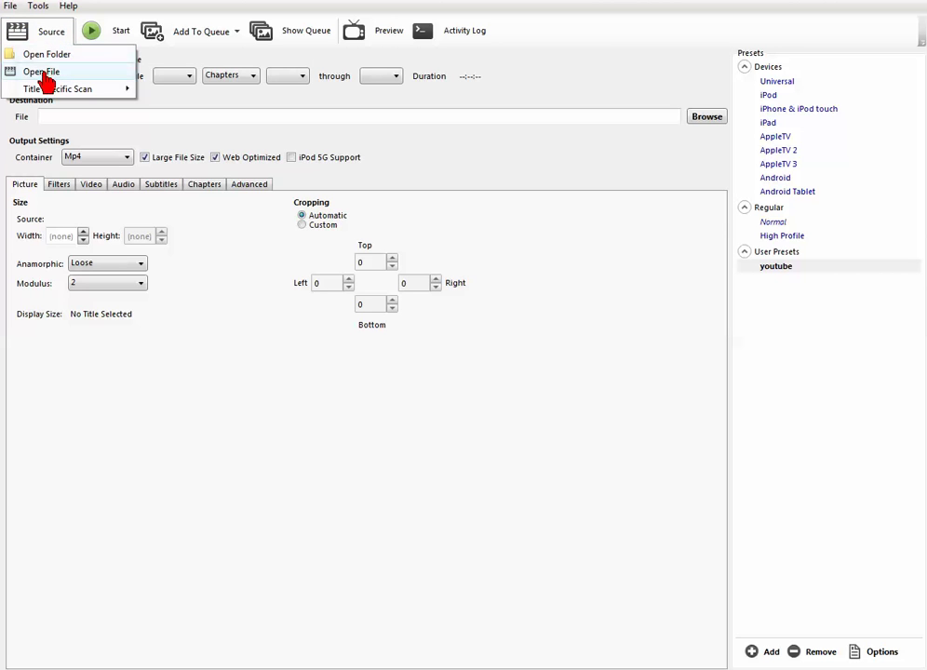
left_click(42, 74)
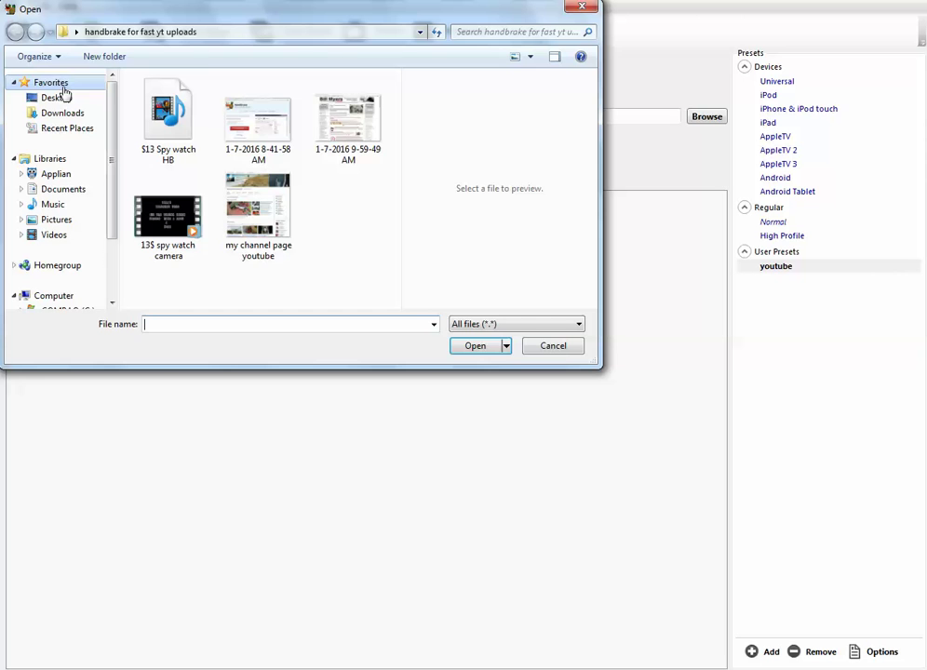
left_click(169, 222)
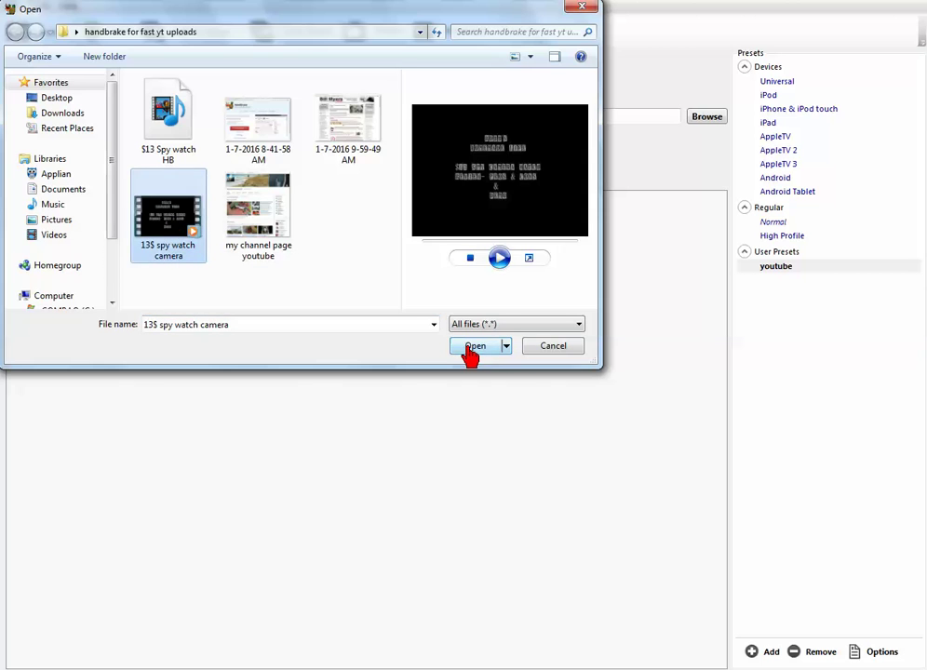
left_click(476, 346)
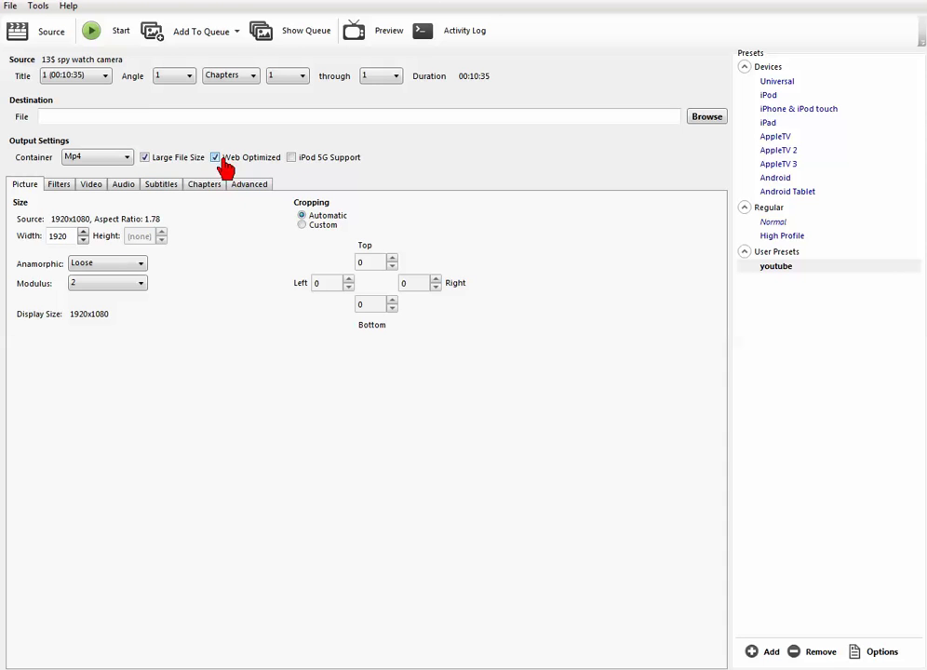
Review the video encoding settings, the form for adding a preset and the picture settings, without adding a preset
left_click(90, 186)
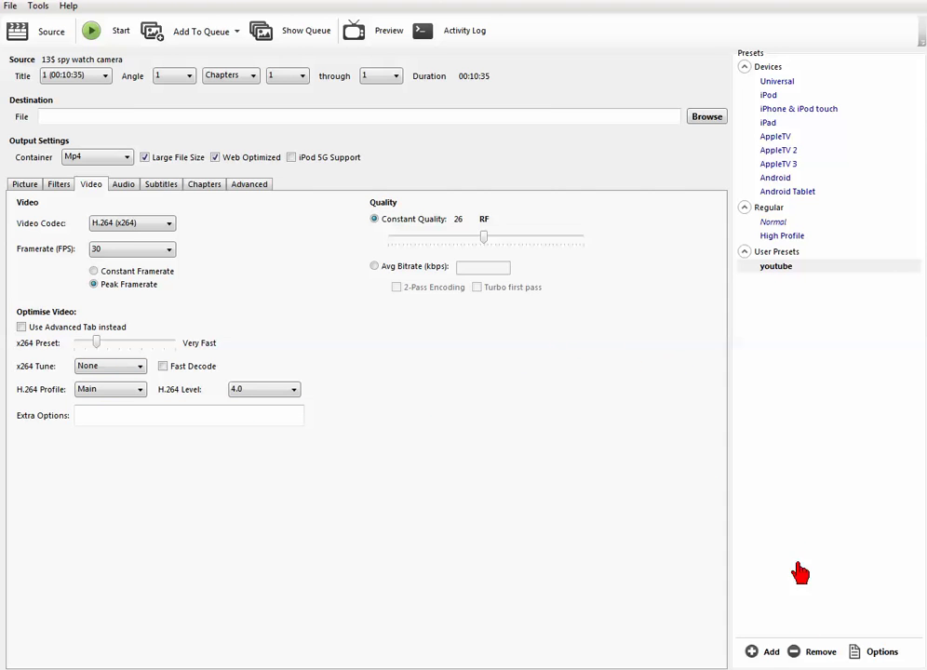
left_click(766, 655)
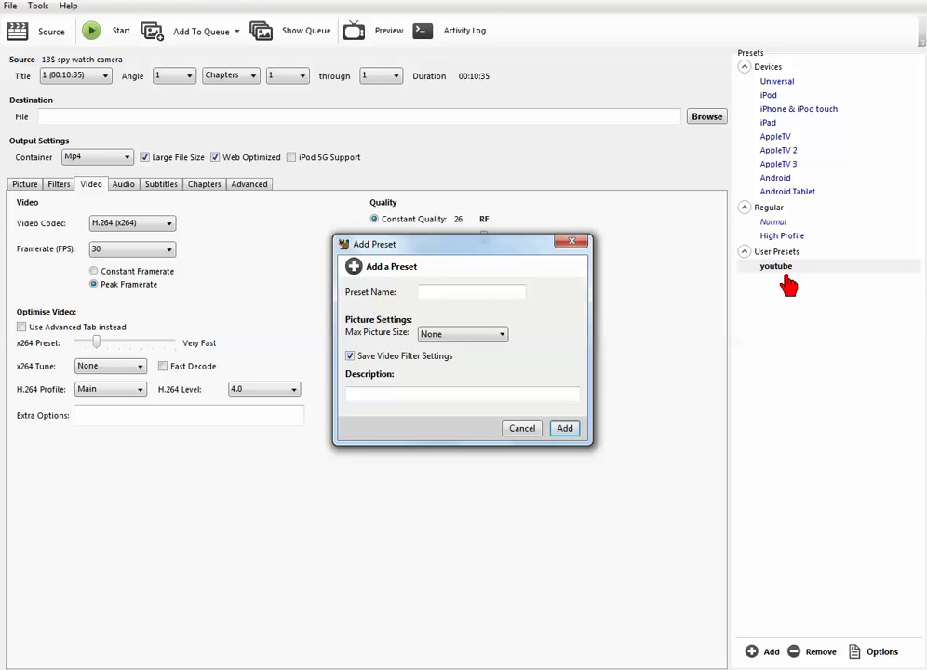
left_click(574, 244)
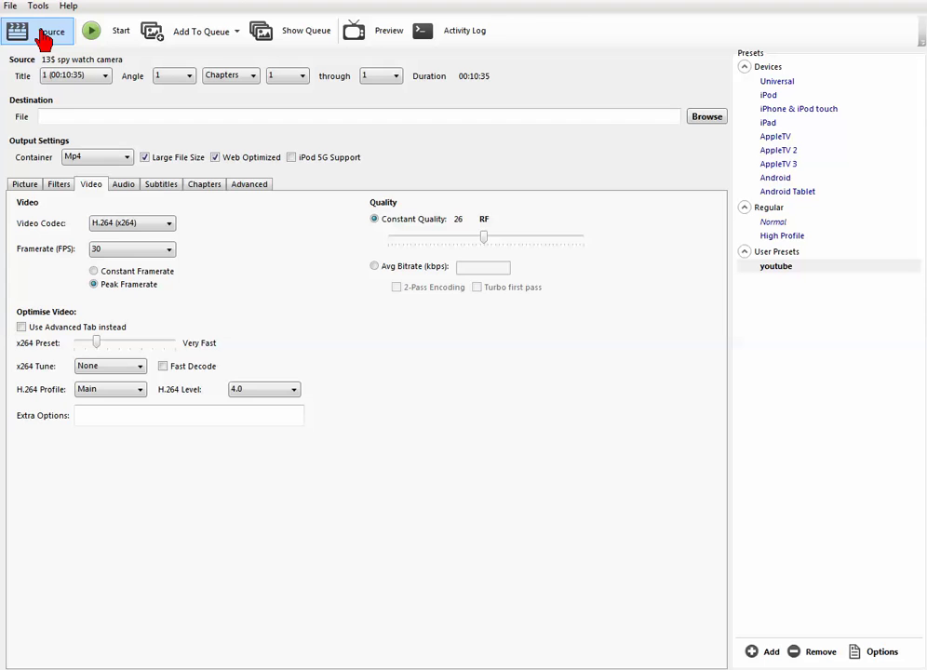
left_click(26, 185)
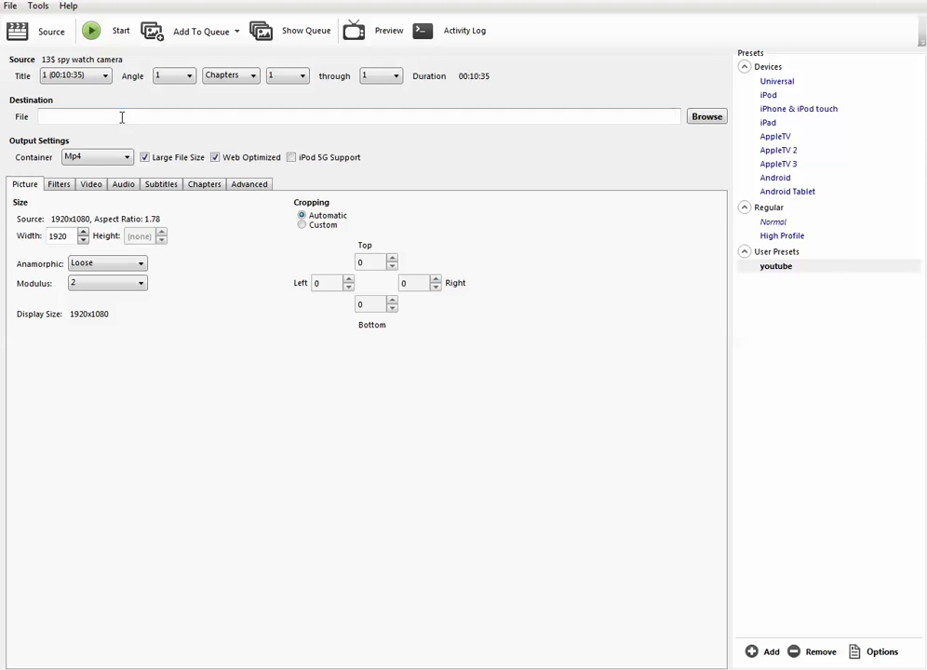
Set the output destination to an mp4 file named spy watch hb 2 in the desktop folder handbrake for fast yt uploads
left_click(707, 119)
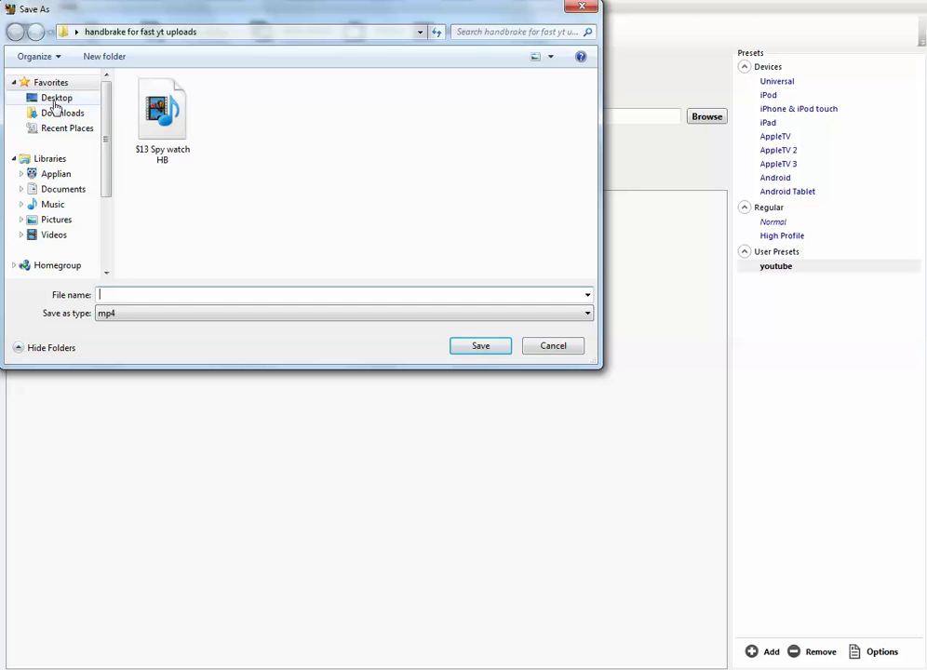
left_click(55, 103)
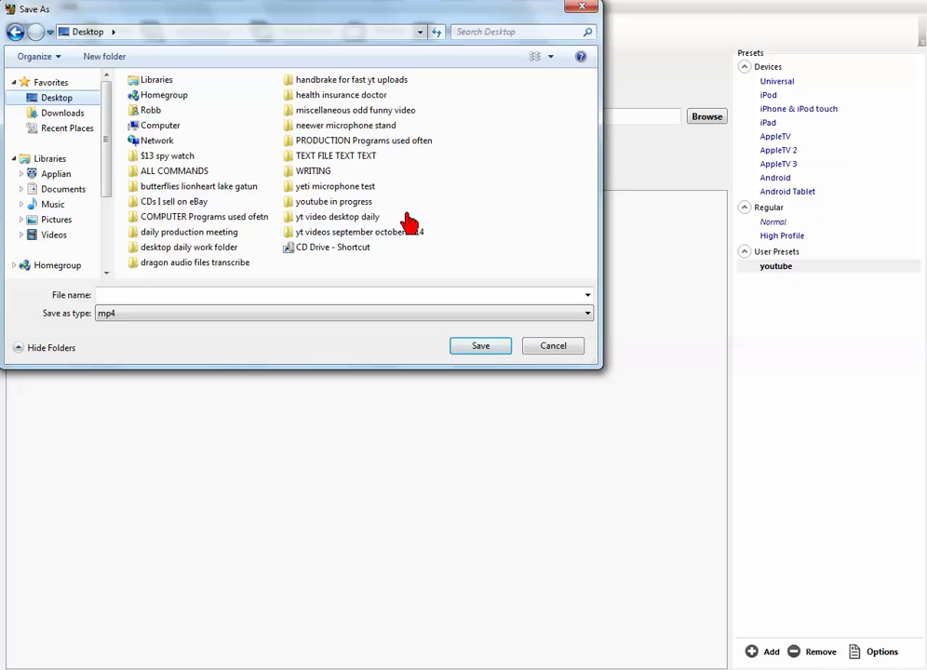
left_click(368, 86)
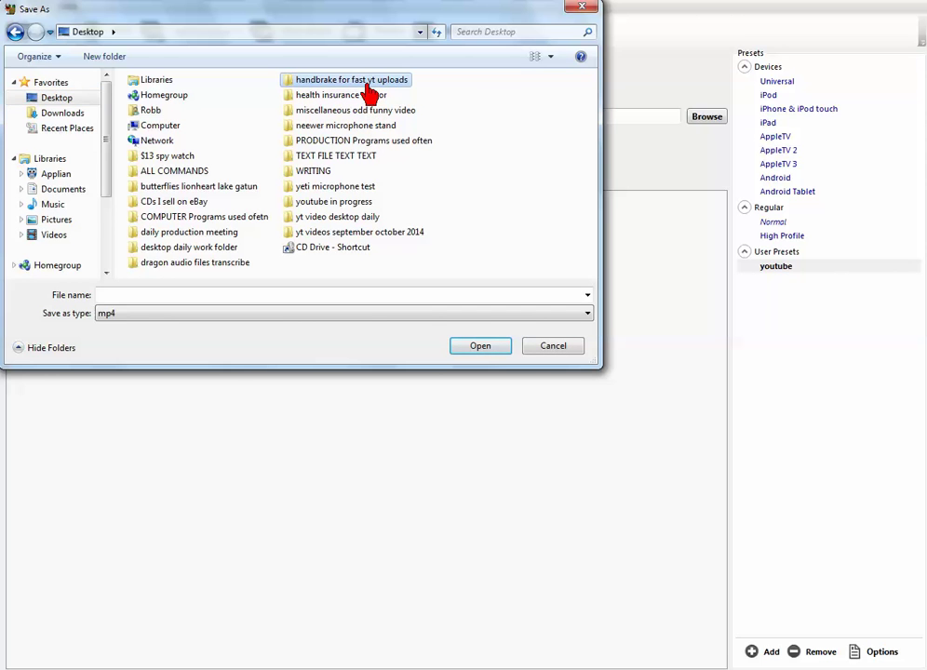
left_click(478, 350)
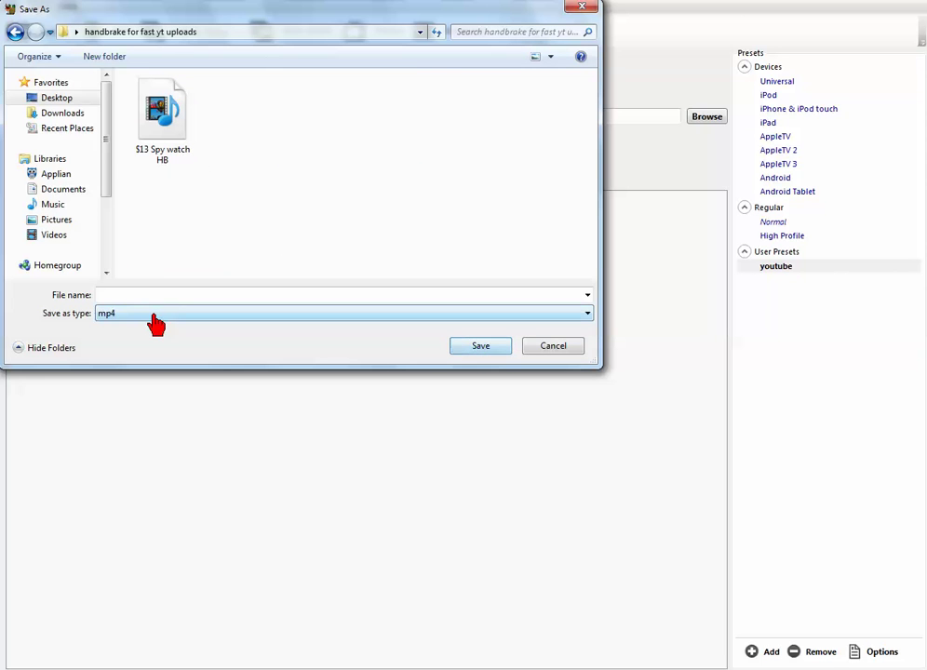
left_click(138, 294)
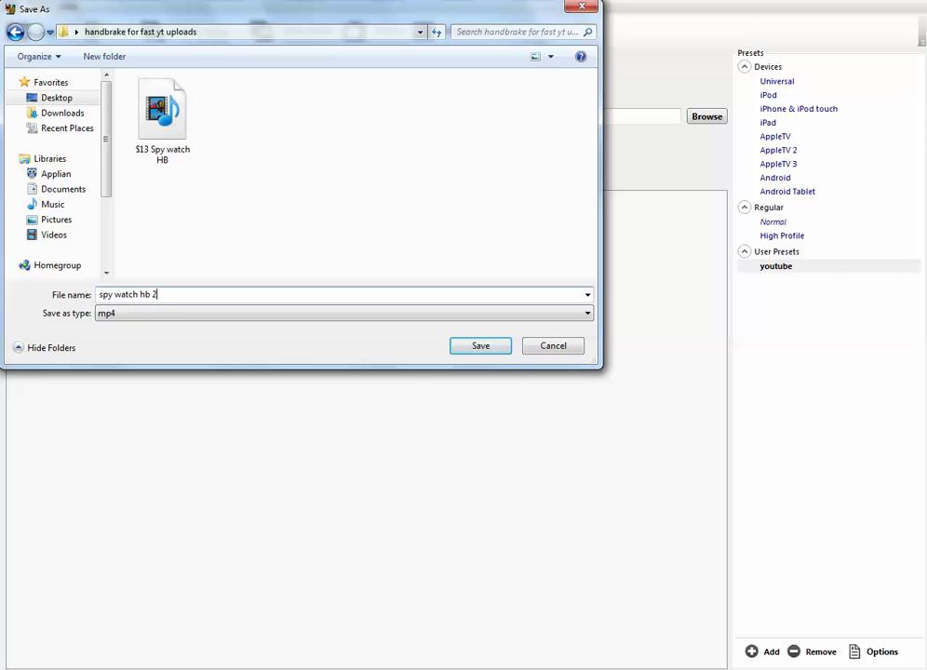
left_click(486, 349)
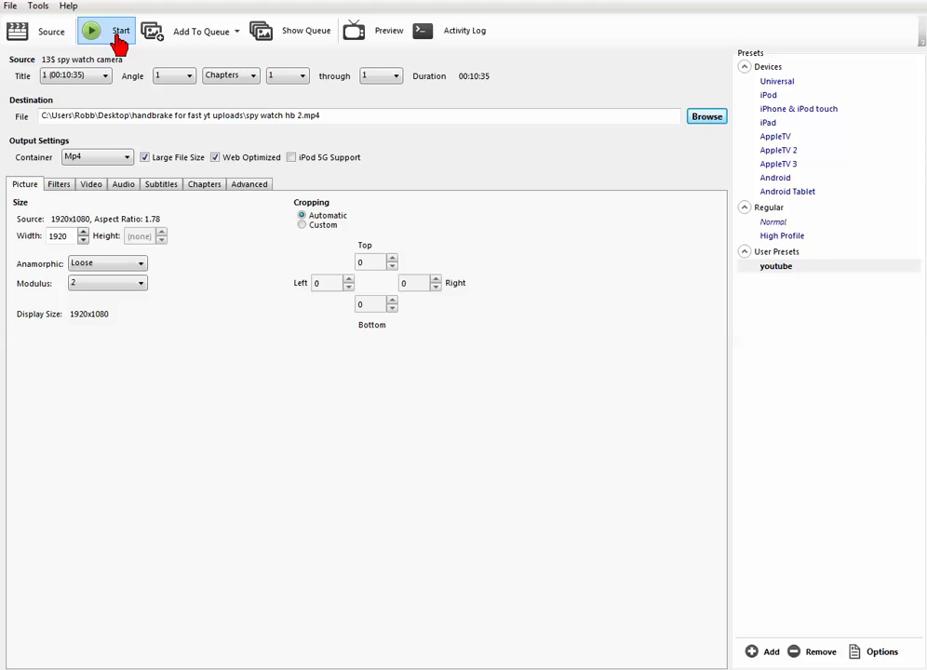
Recheck the video encoding settings and start encoding the spy watch video
left_click(96, 187)
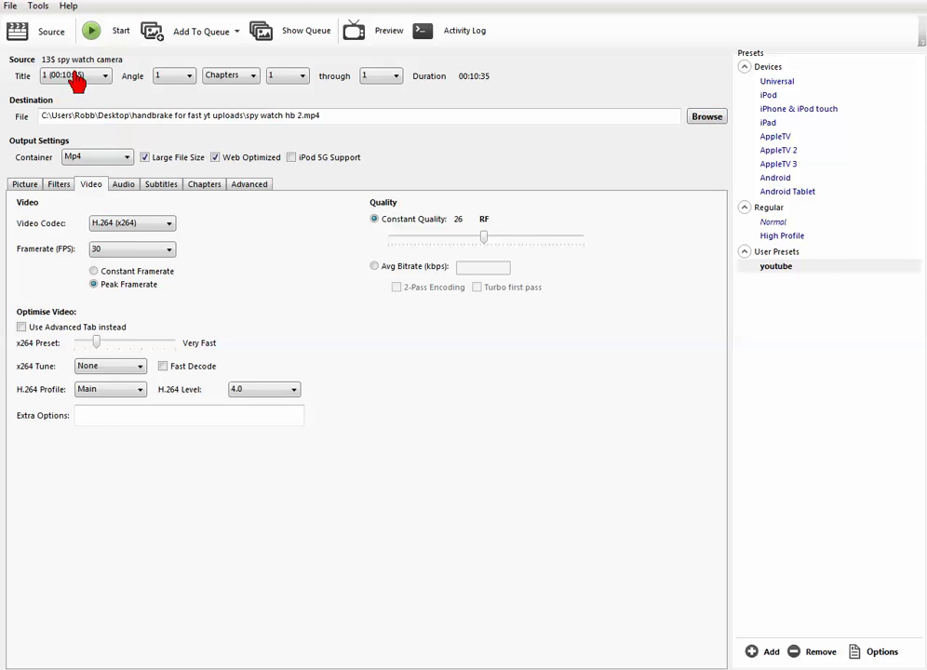
left_click(103, 34)
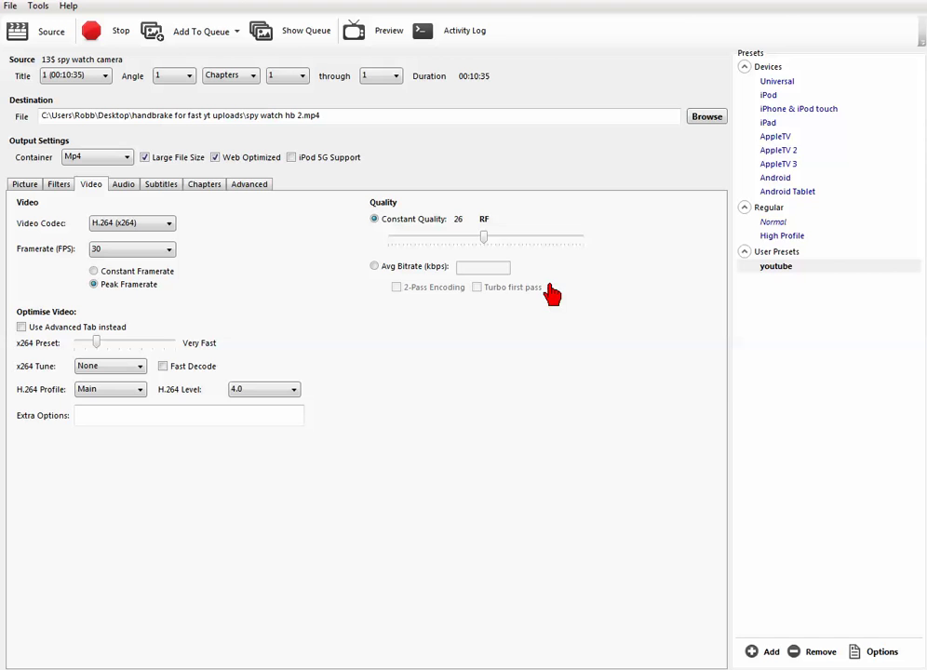
Exit HandBrake while the encode is running and agree to stop it
mouse_move(582, 243)
left_click(919, 5)
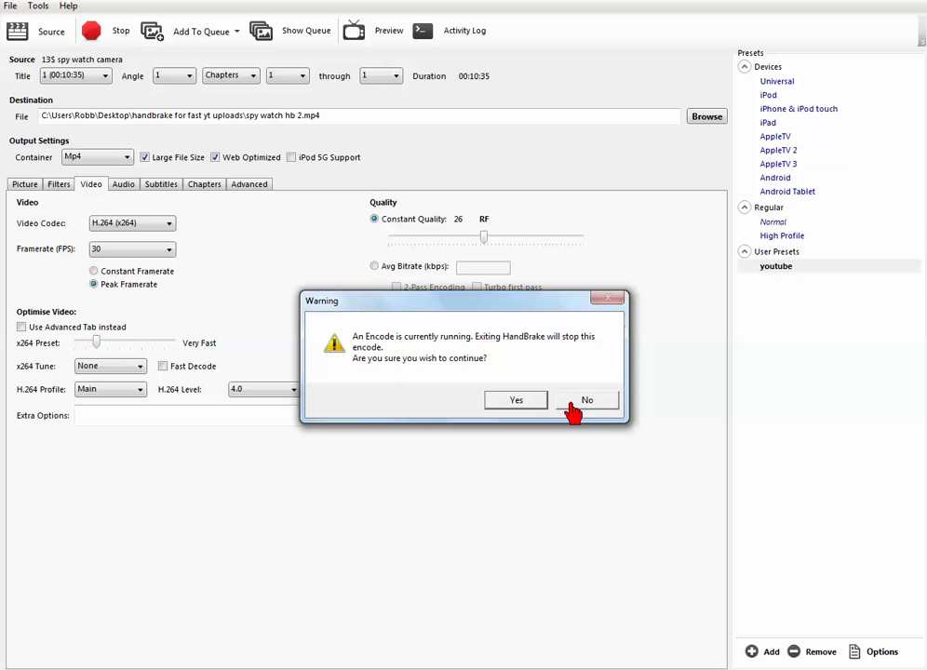
left_click(516, 400)
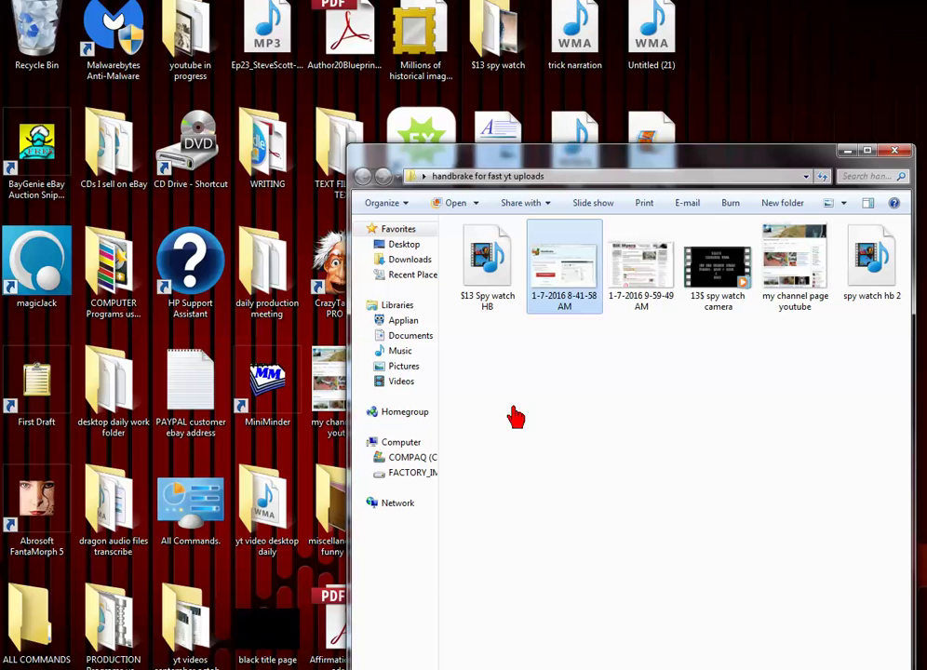
Open the my channel page youtube picture from the handbrake for fast yt uploads folder
double_click(811, 279)
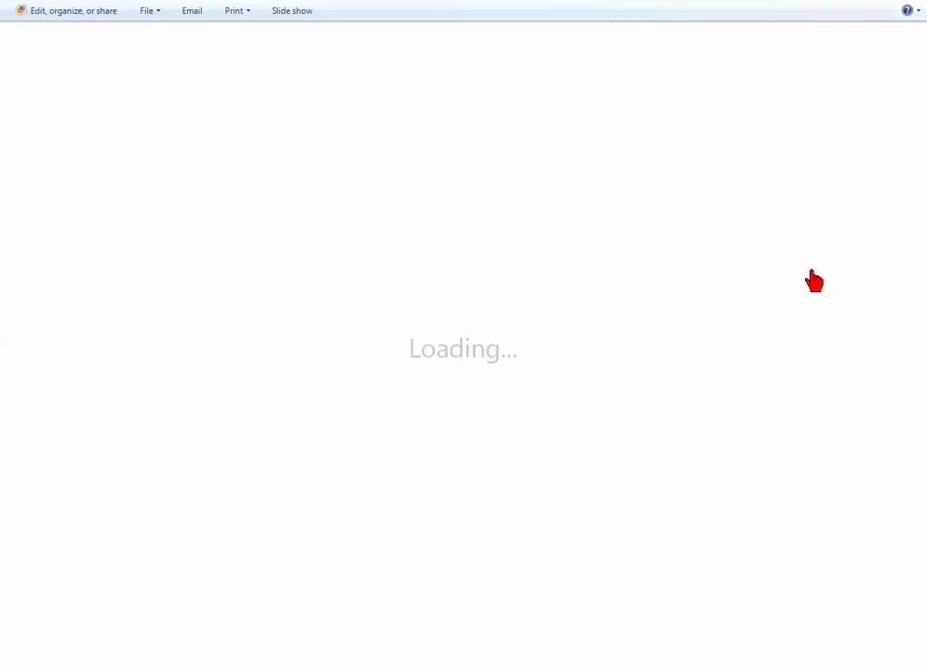